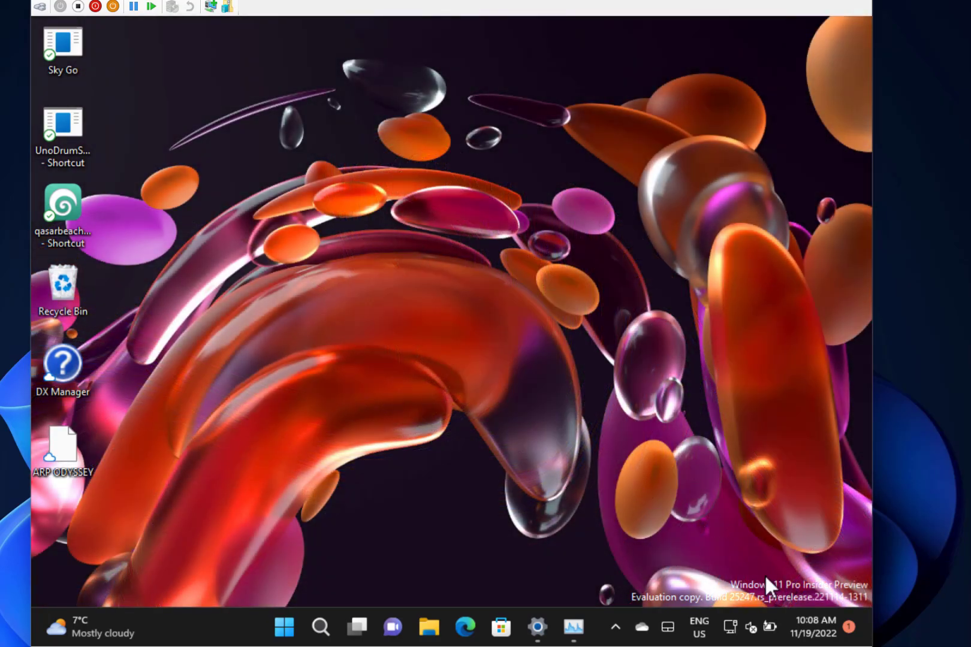
Open Quick Settings showing Nearby sharing and Wired display on, volume muted, battery at 79%
click(752, 638)
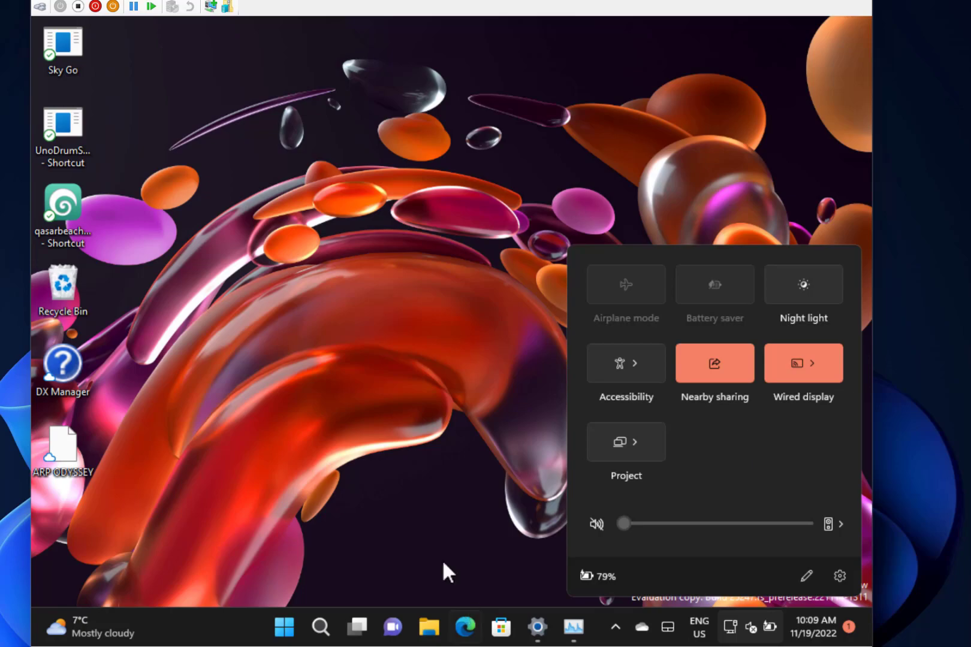
mouse_move(540, 631)
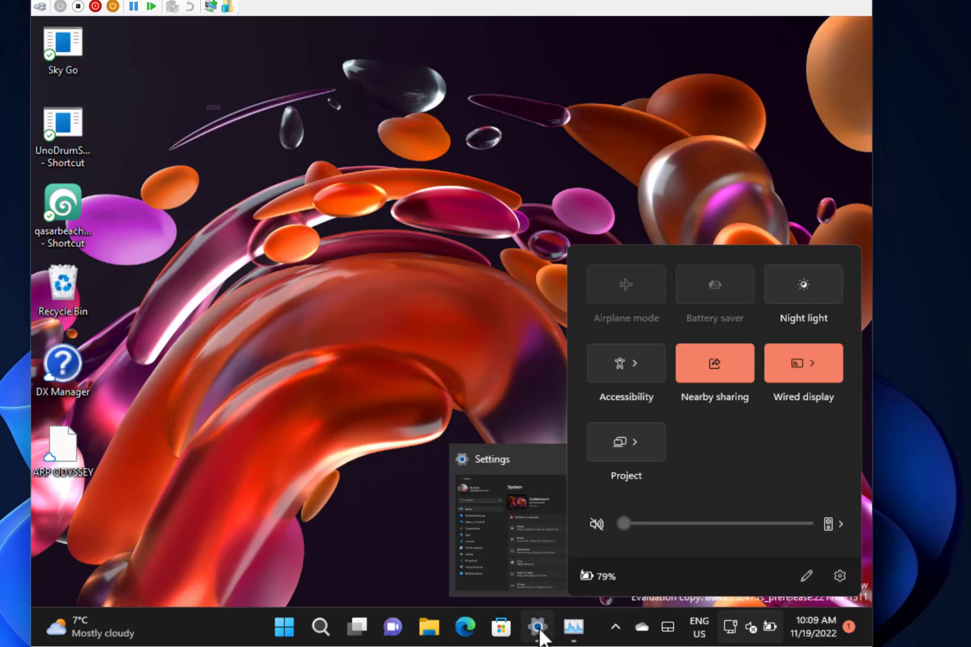
Open Power & battery's Energy recommendations, view the Dark Mode colour settings, and return
click(538, 629)
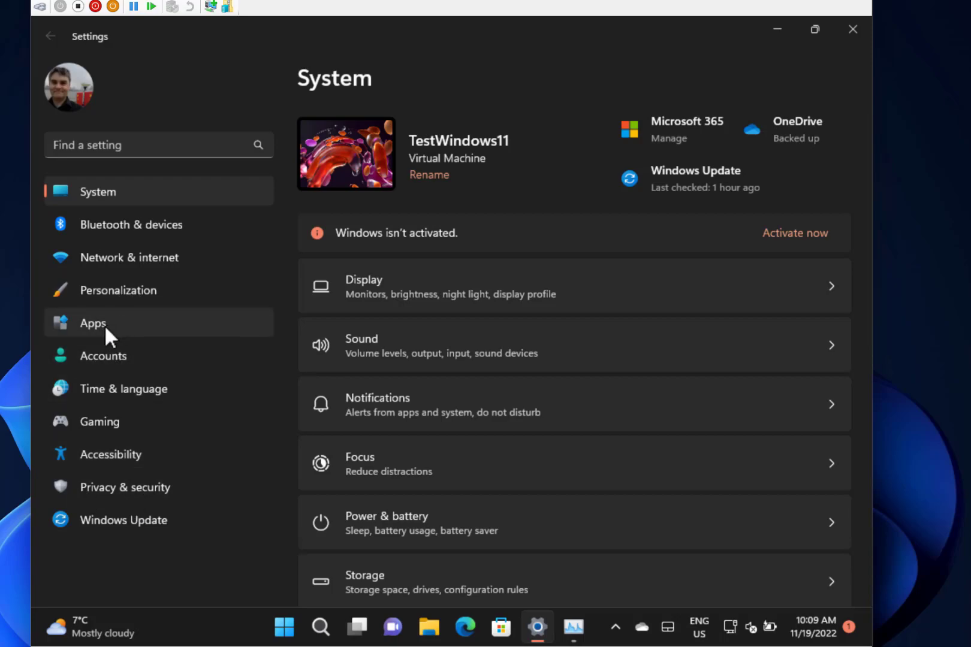
click(386, 527)
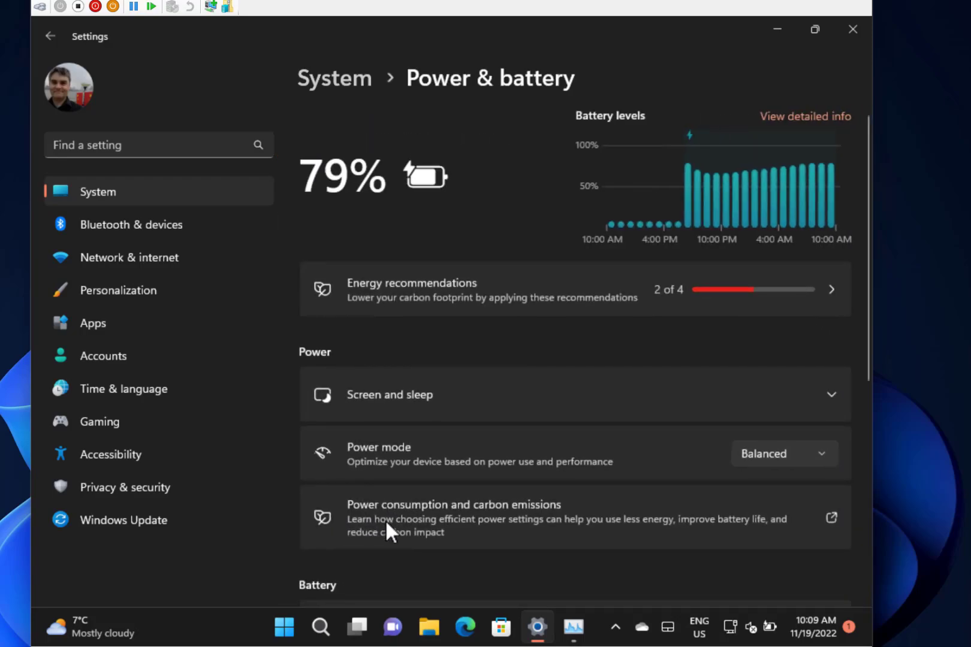
click(516, 293)
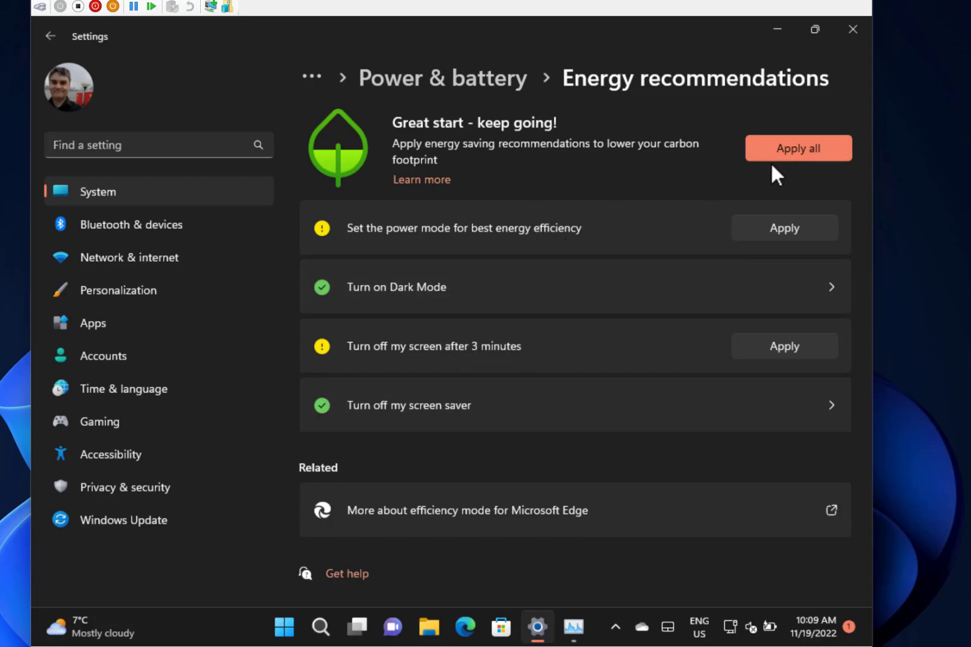
click(641, 284)
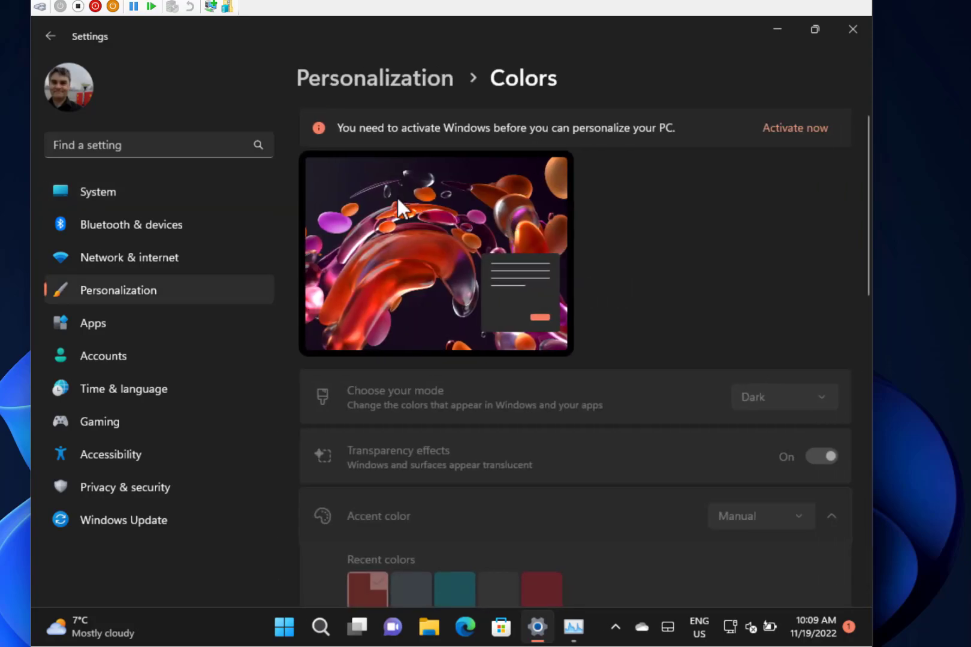
click(49, 37)
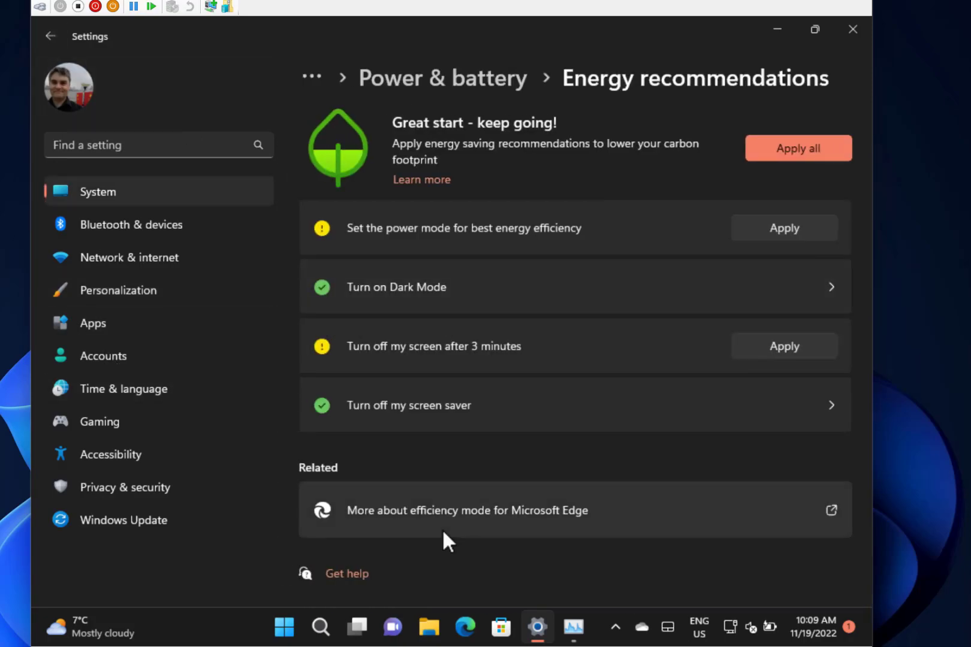
Launch Task Manager from the taskbar menu and maximize it
right_click(239, 639)
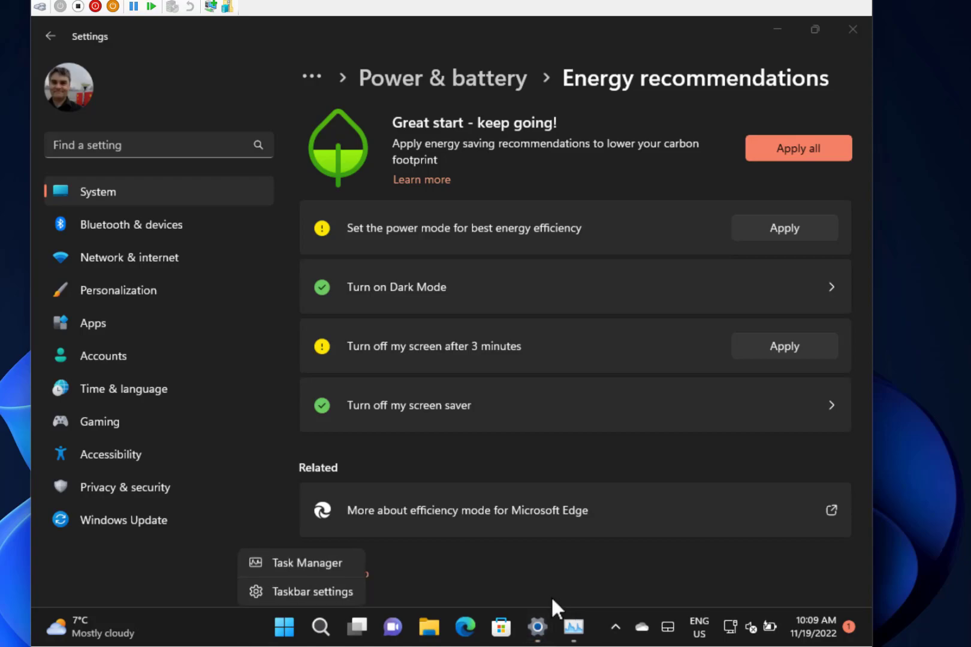
click(578, 630)
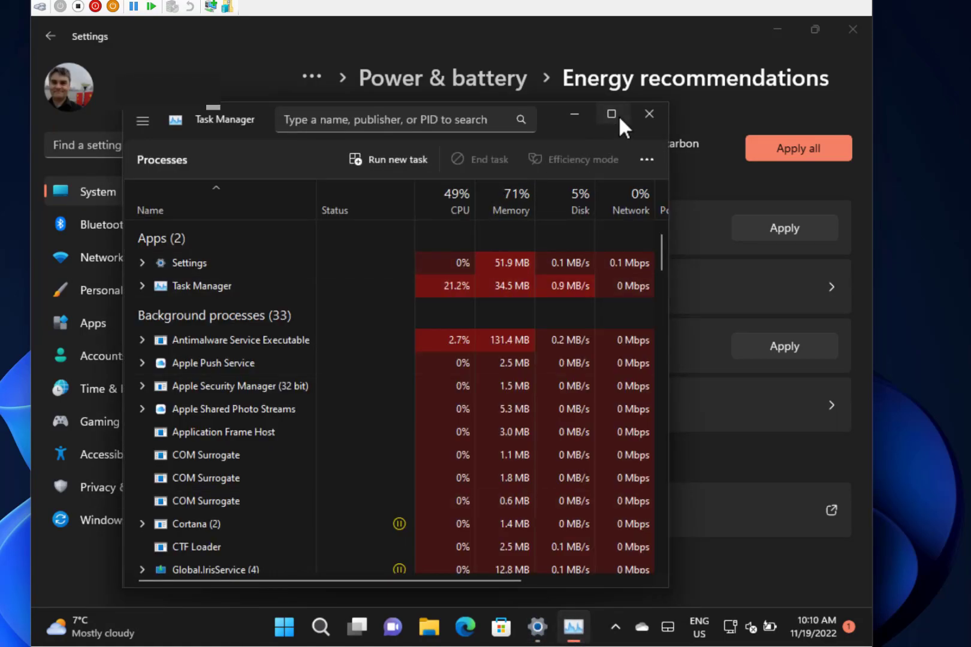
click(618, 115)
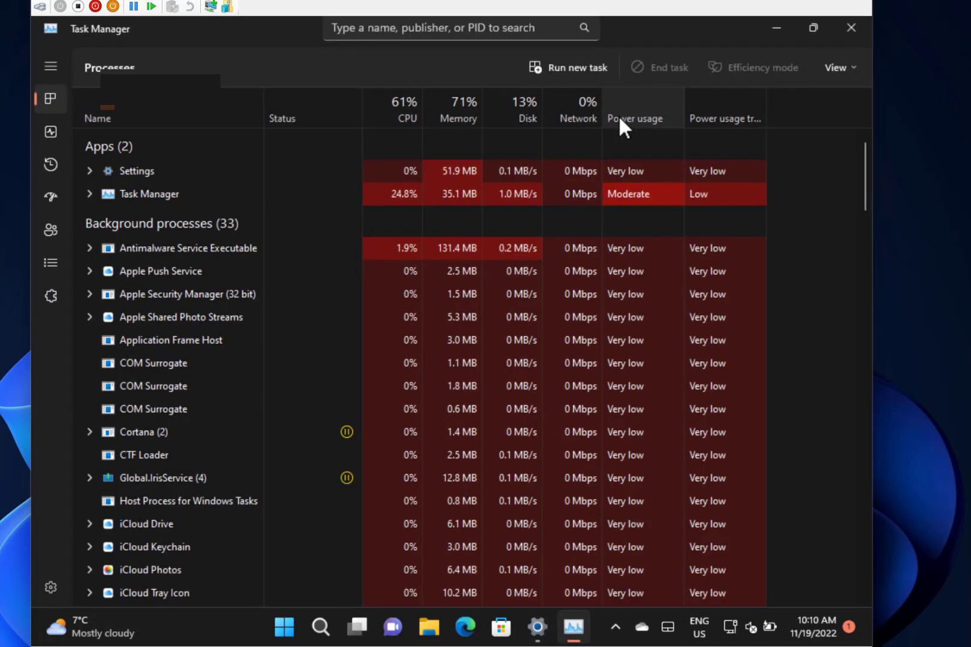
Launch Notepad from Search, then filter Task Manager's processes by 'notep'
click(405, 38)
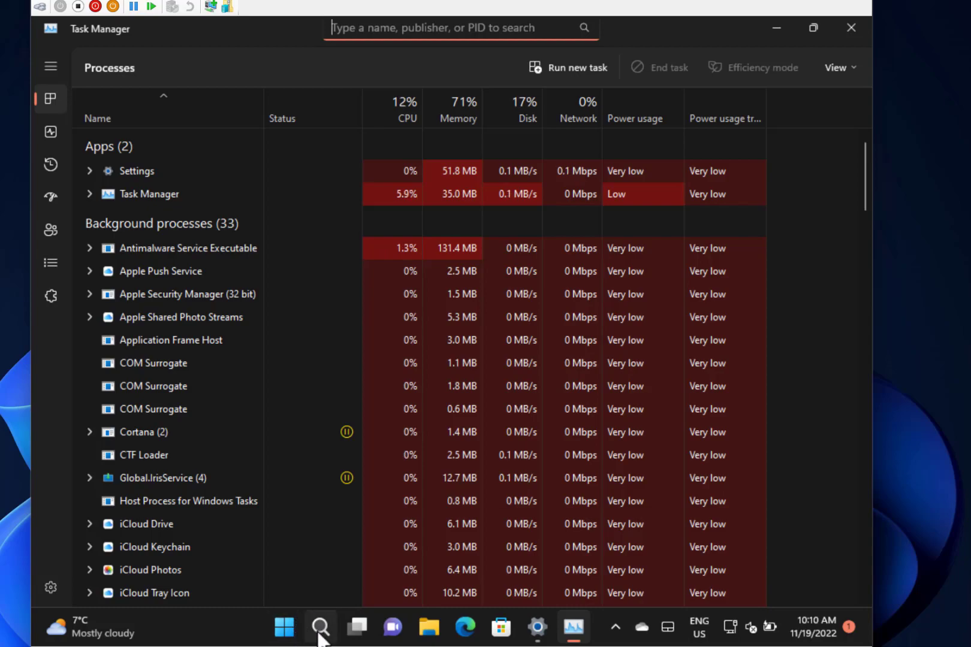
mouse_move(319, 632)
click(270, 574)
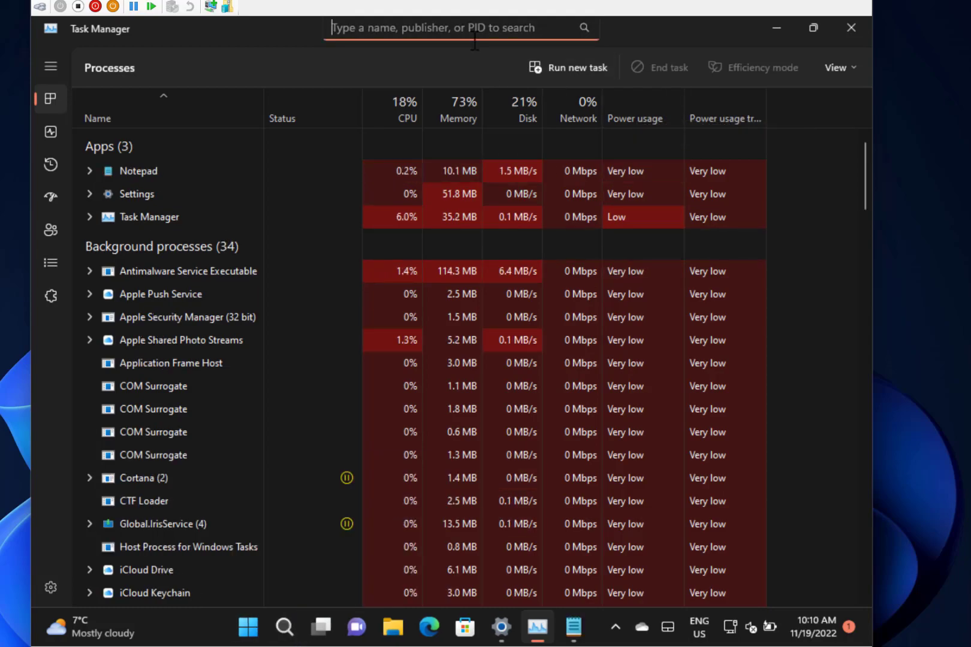
text(no)
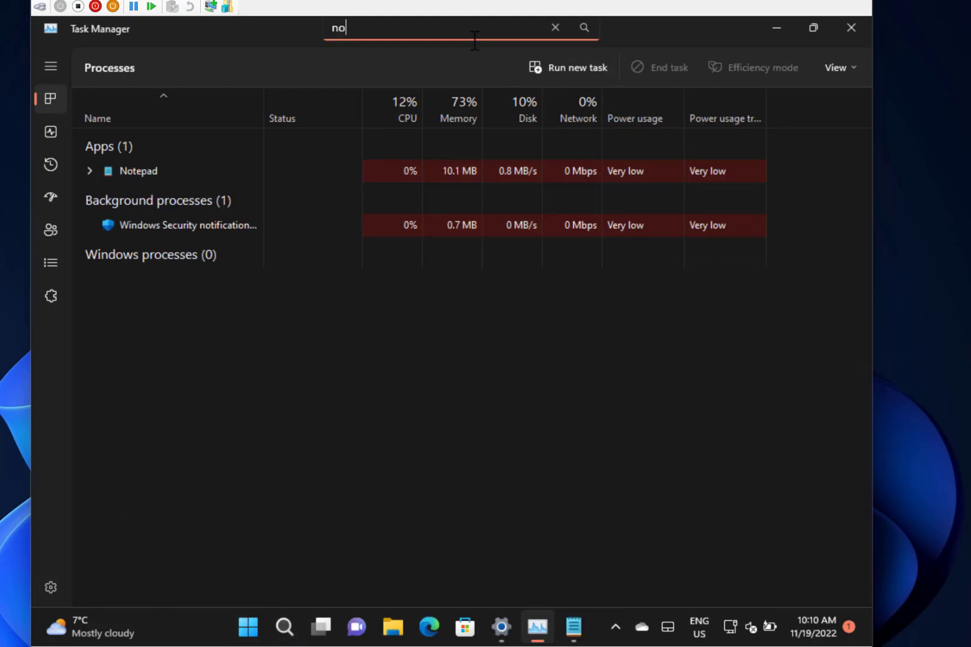
text(tep)
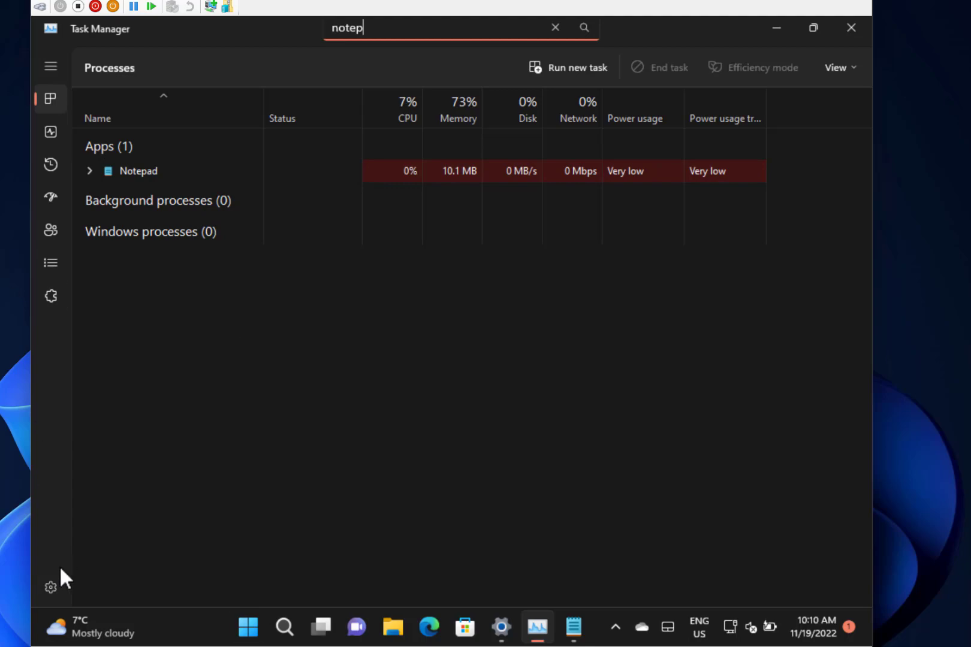
Go to Task Manager's Settings page and expand the navigation pane to show page names
click(50, 584)
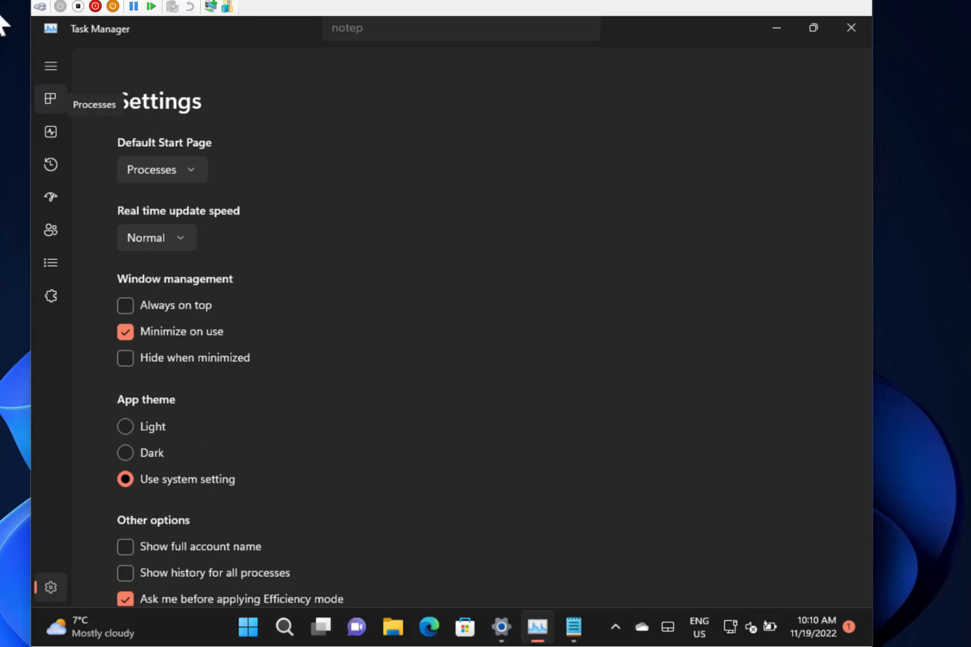
click(56, 70)
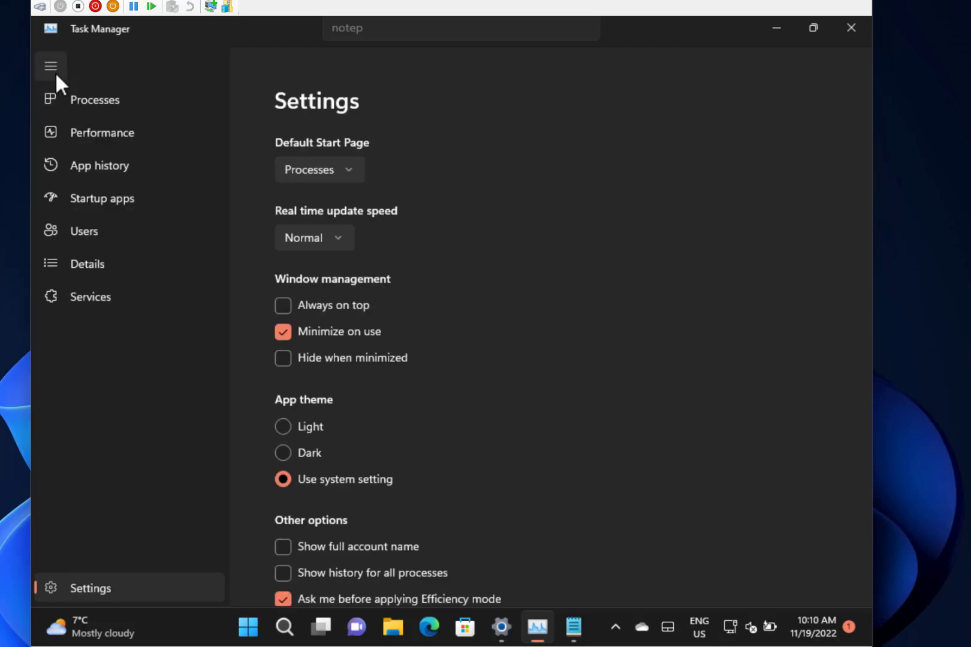
Expand Notepad to show its Untitled - Notepad window, then cancel the Efficiency mode prompt
click(84, 106)
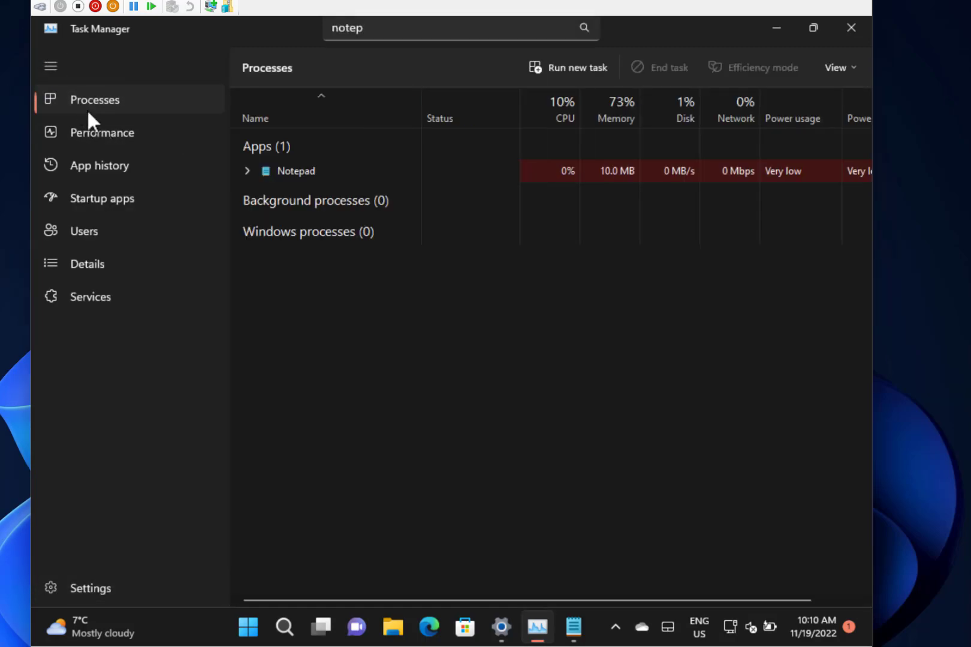
right_click(293, 175)
mouse_move(314, 245)
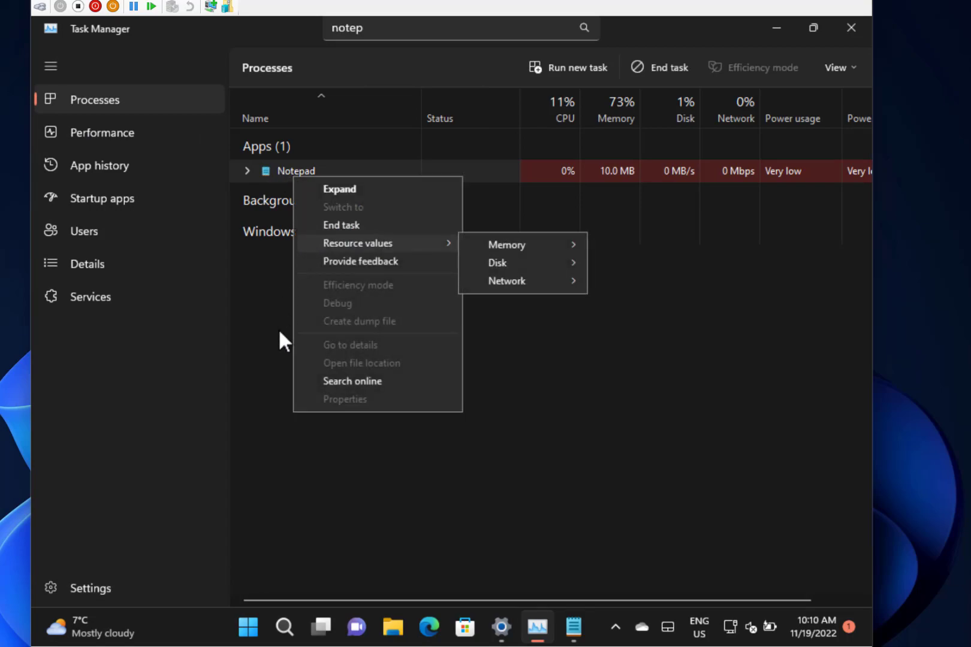
click(339, 189)
right_click(310, 192)
click(372, 273)
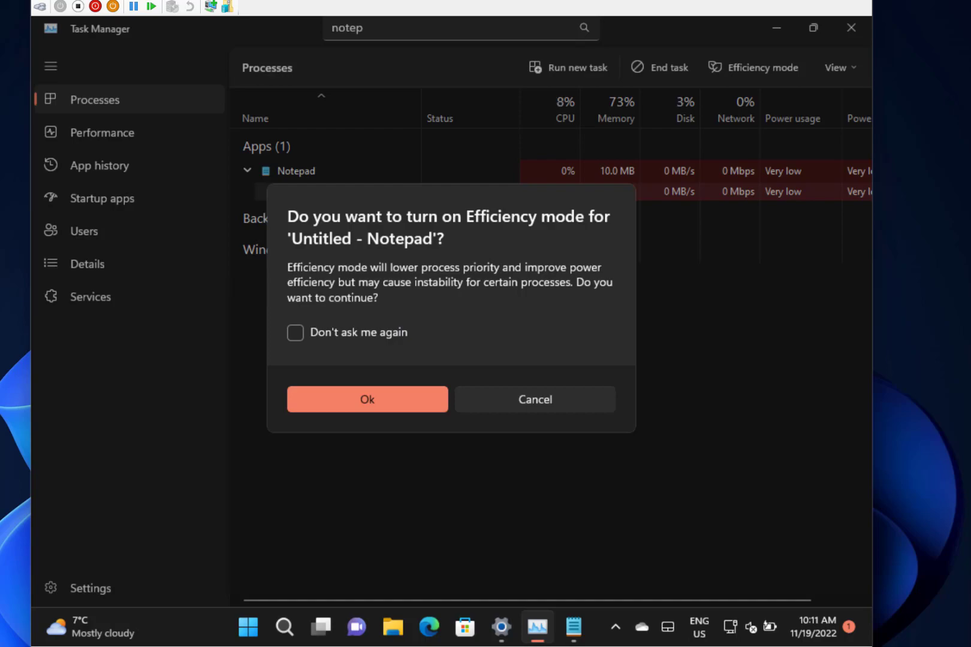
click(506, 399)
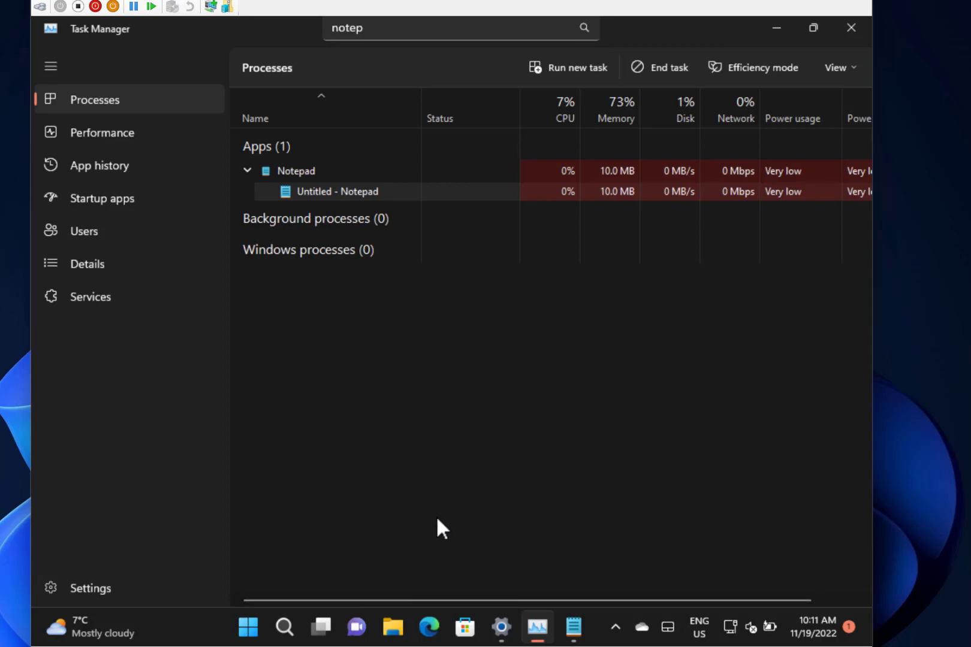
Type 'Windows 11' into the untitled Notepad note and select all the text
click(576, 628)
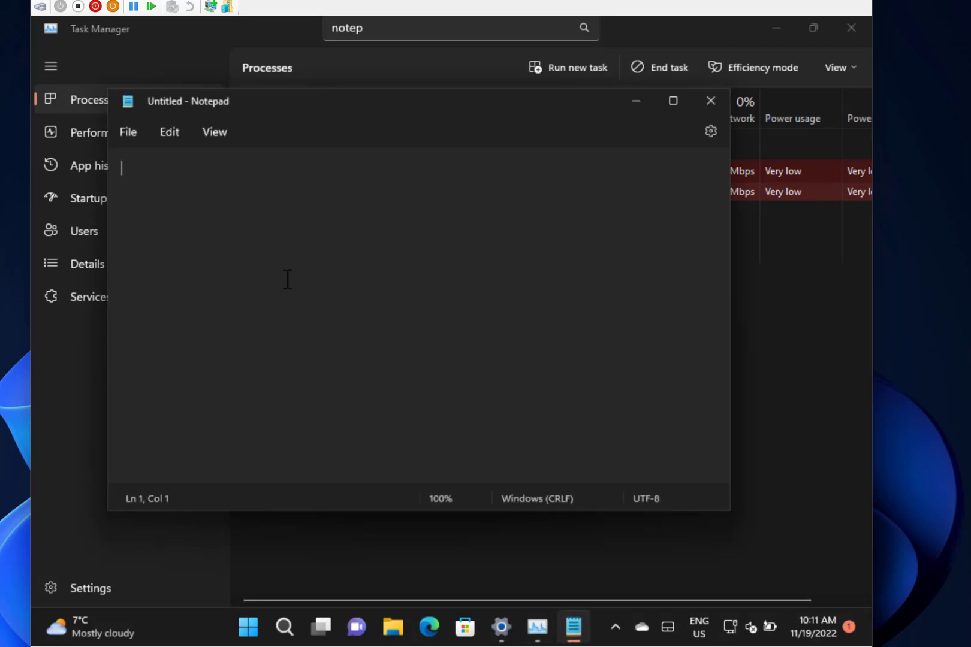
text(Windows 11)
key(ctrl+a)
right_click(146, 168)
click(418, 274)
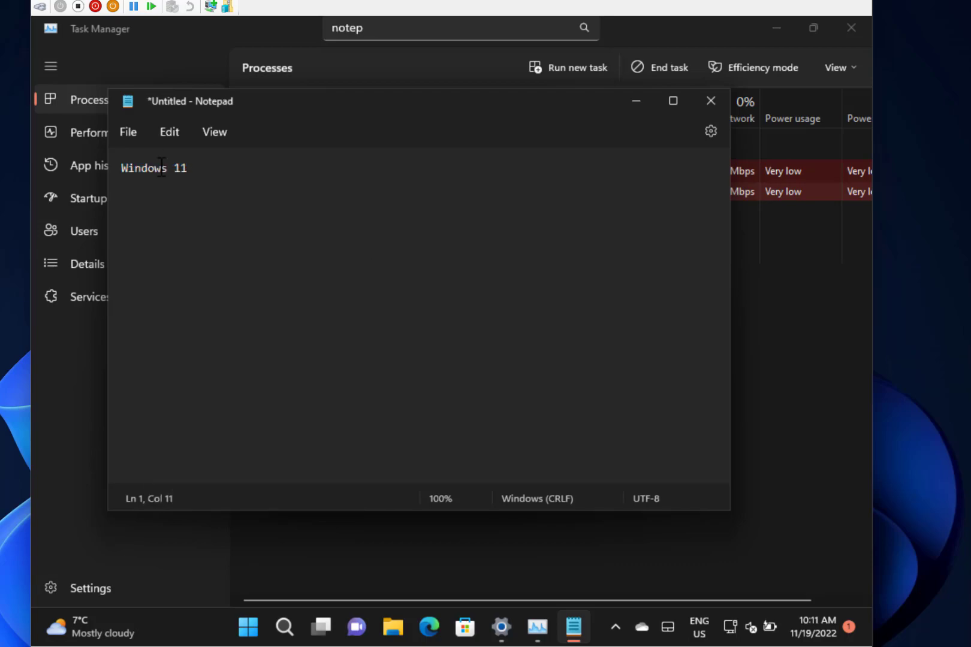
key(ctrl+a)
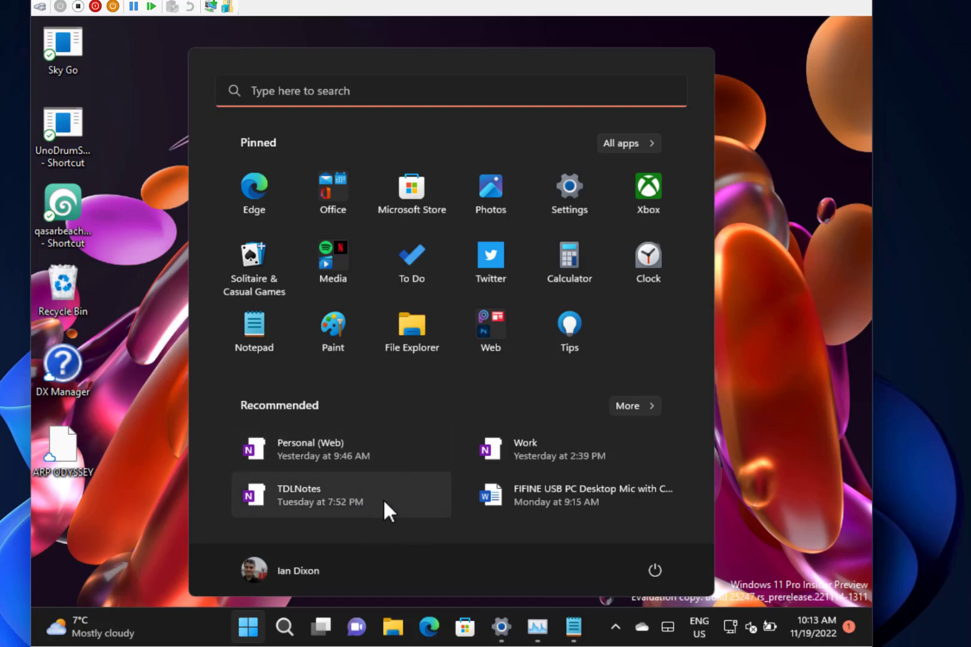
right_click(457, 412)
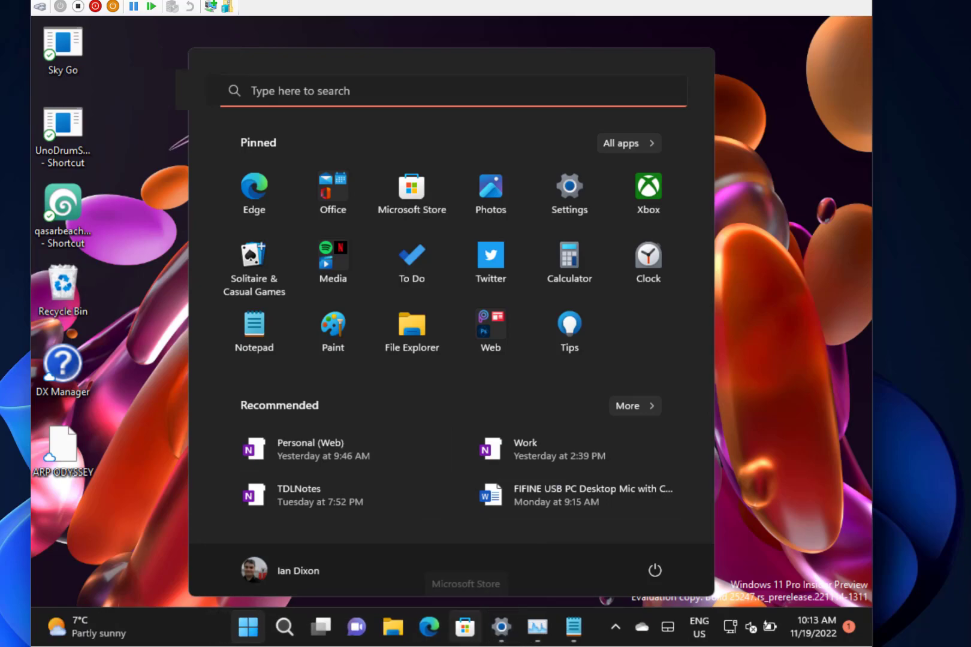
Bring Settings to the front and go to the Personalization page
click(501, 628)
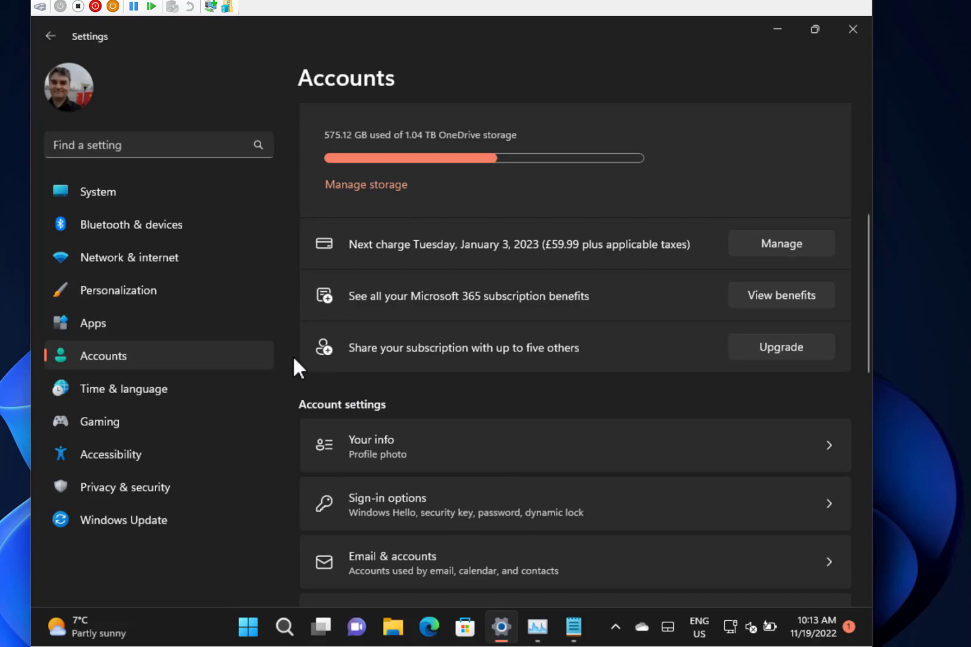
click(112, 295)
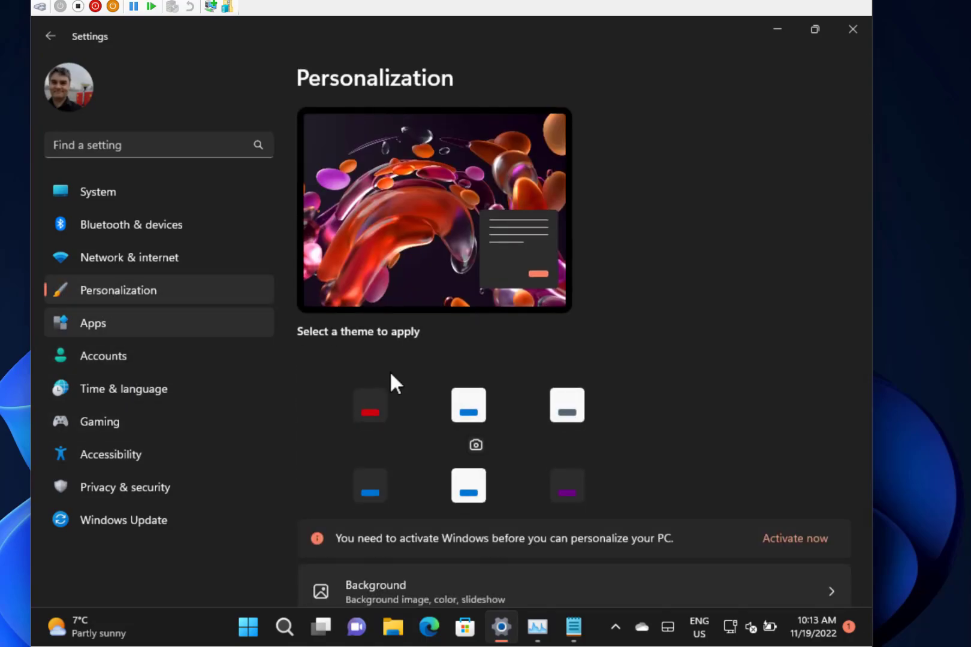